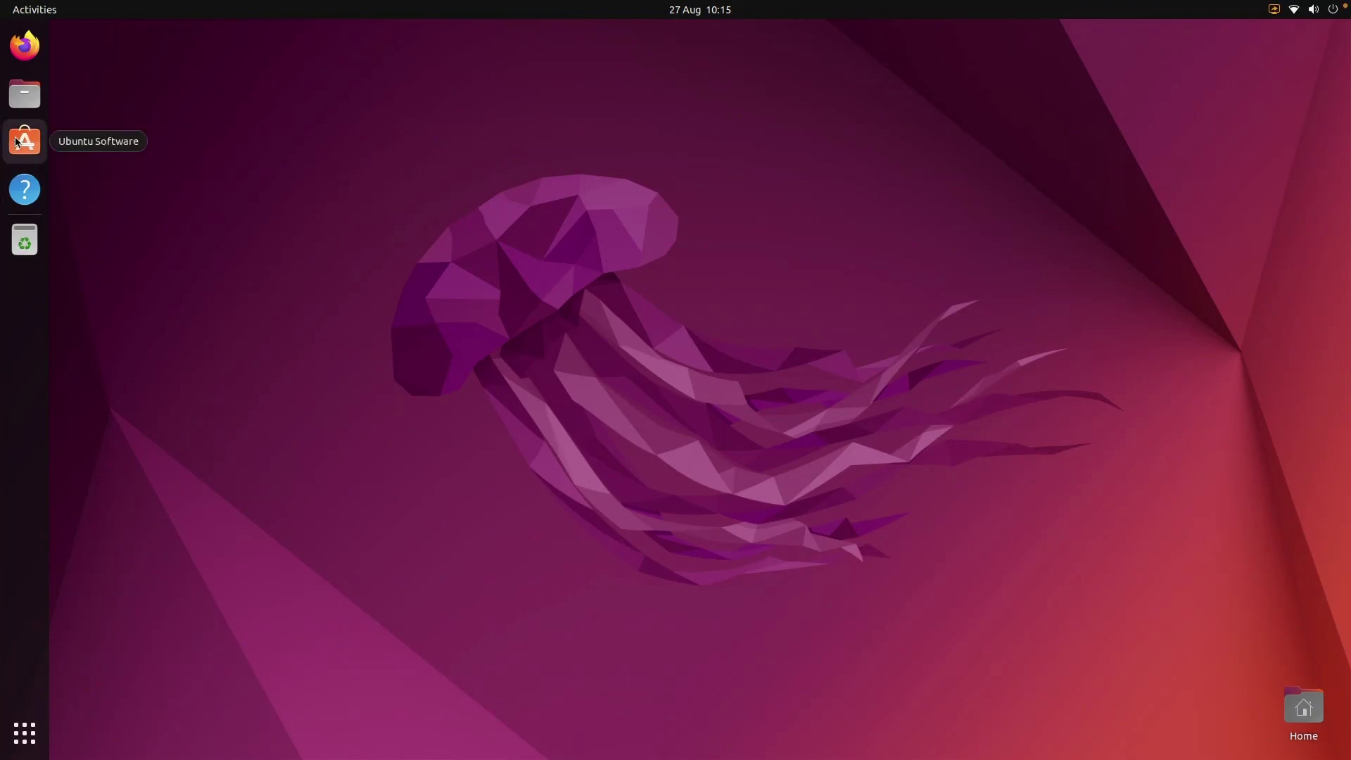
Search the software store for 'steam' and bring up the Steam app's details page
click(25, 140)
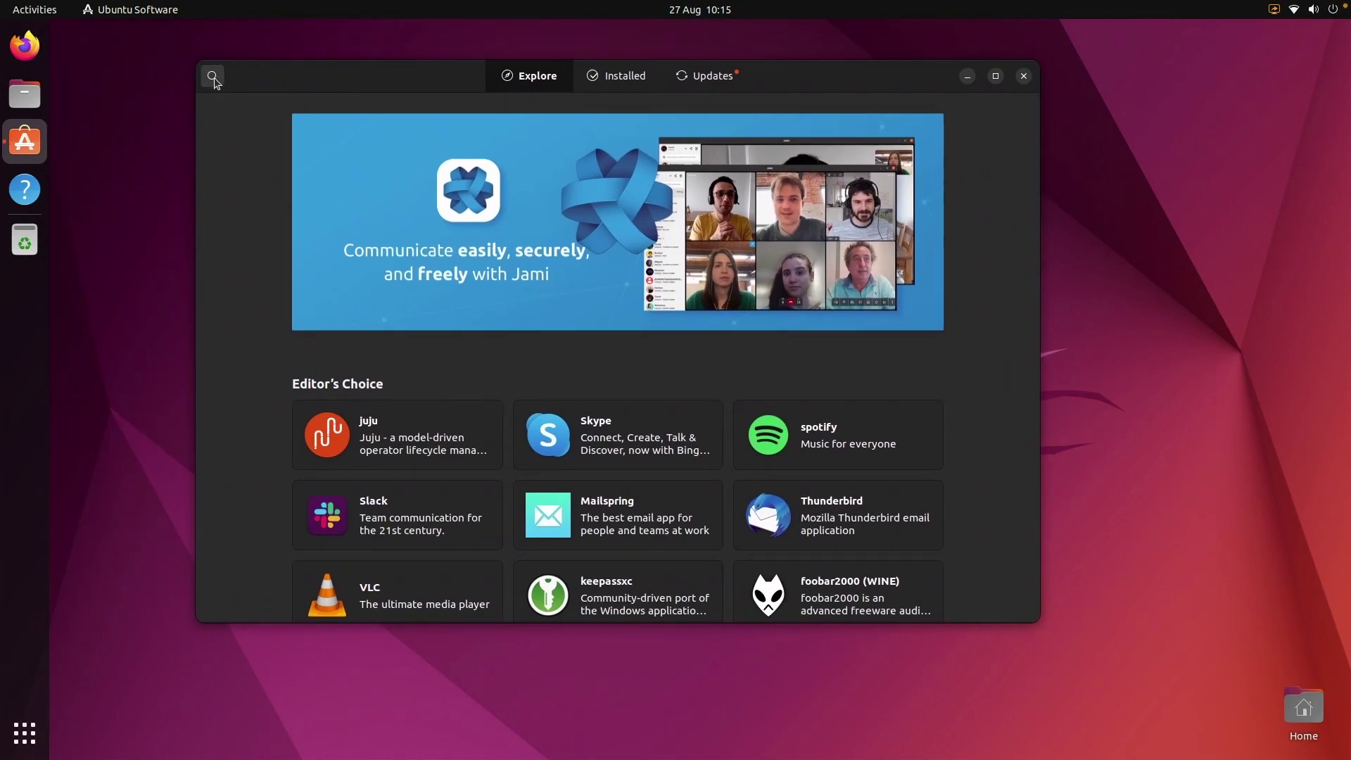
click(213, 77)
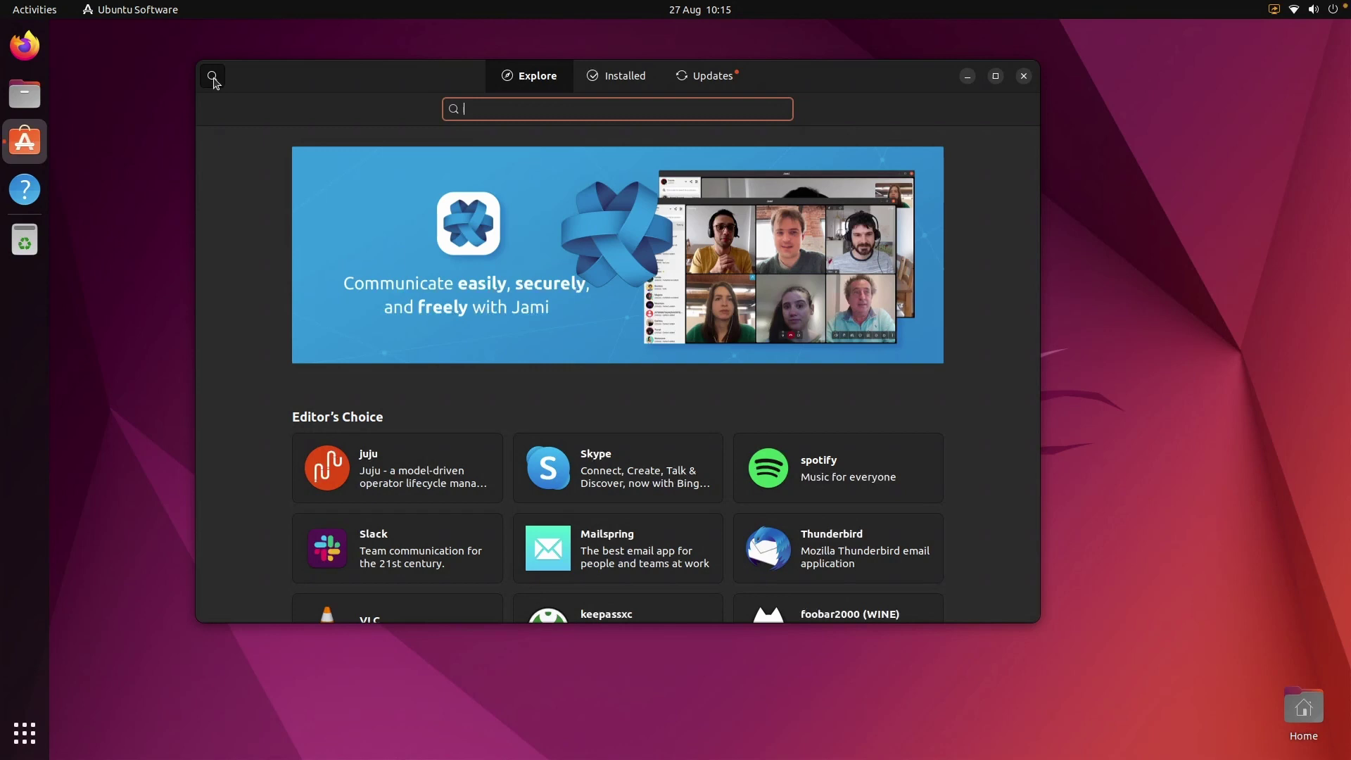
text(stea)
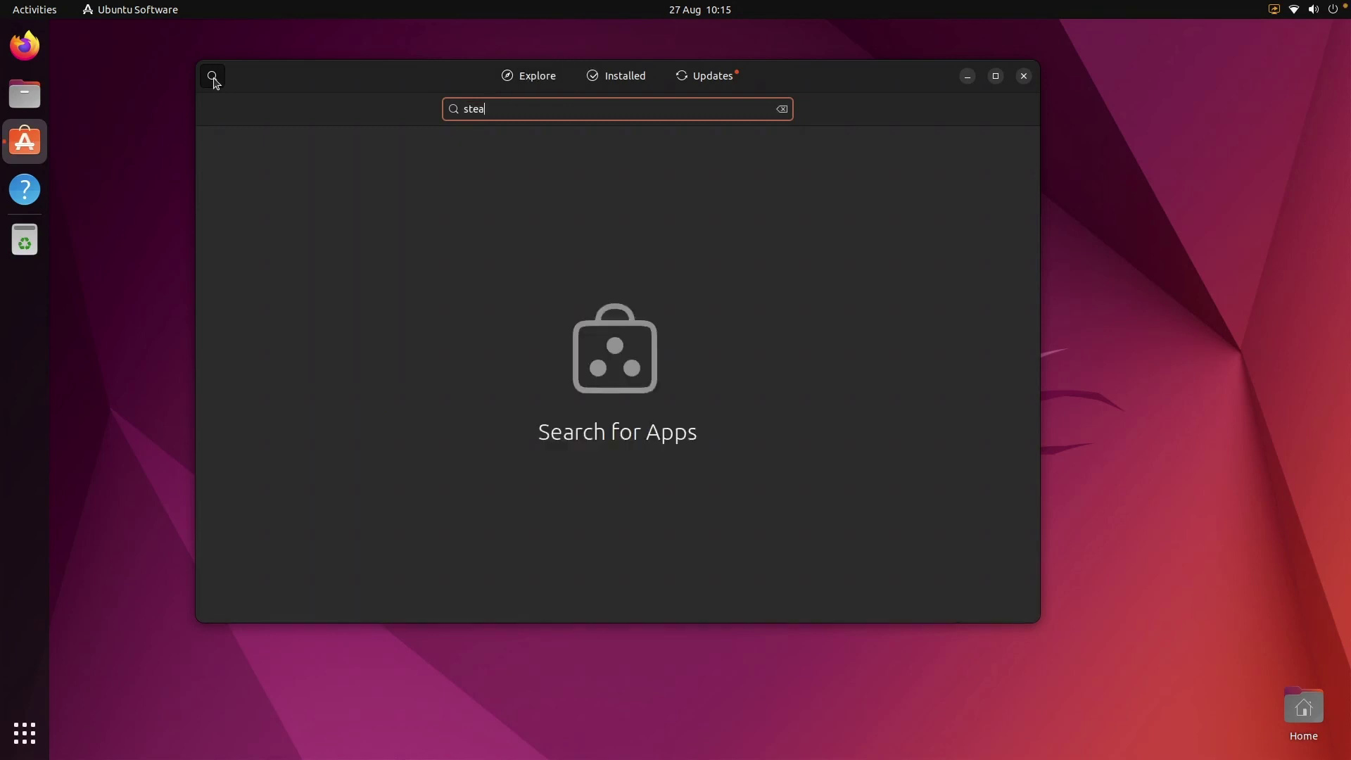
text(m)
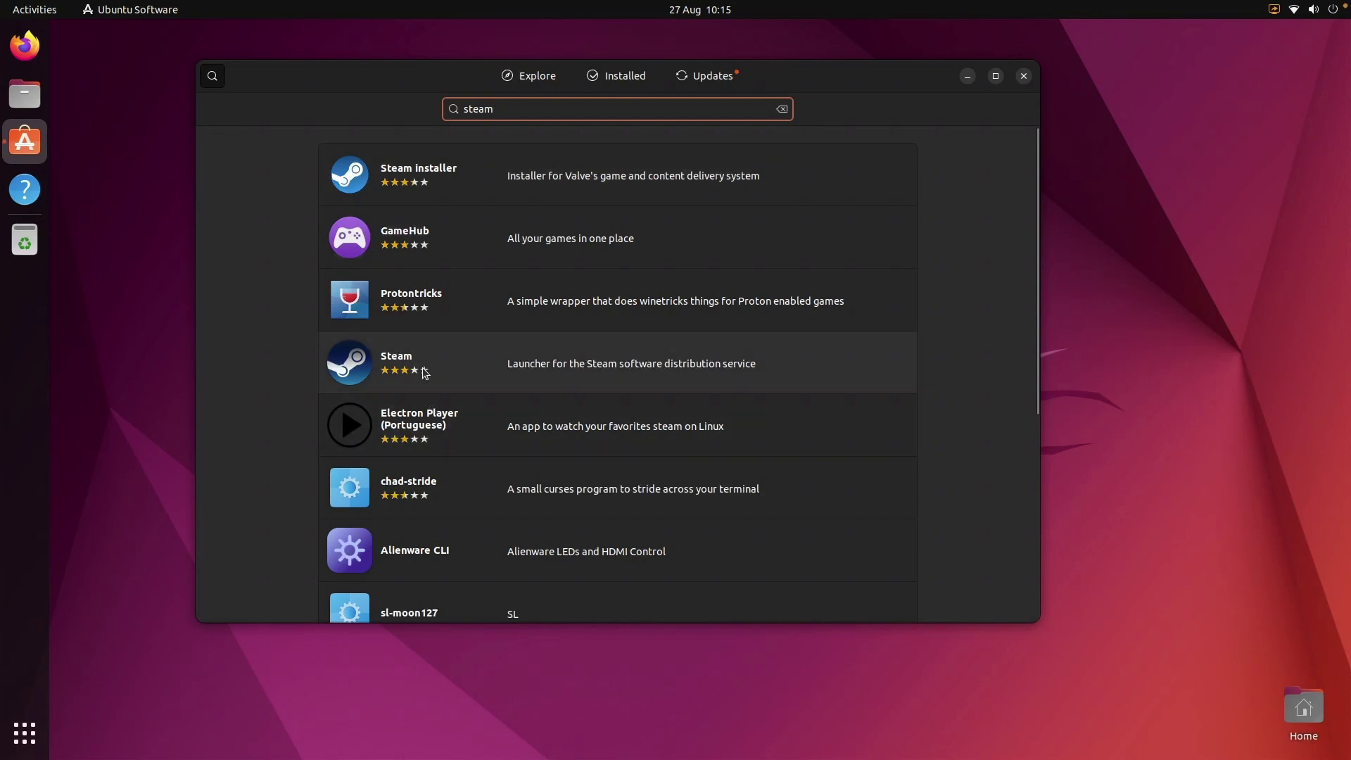
click(428, 374)
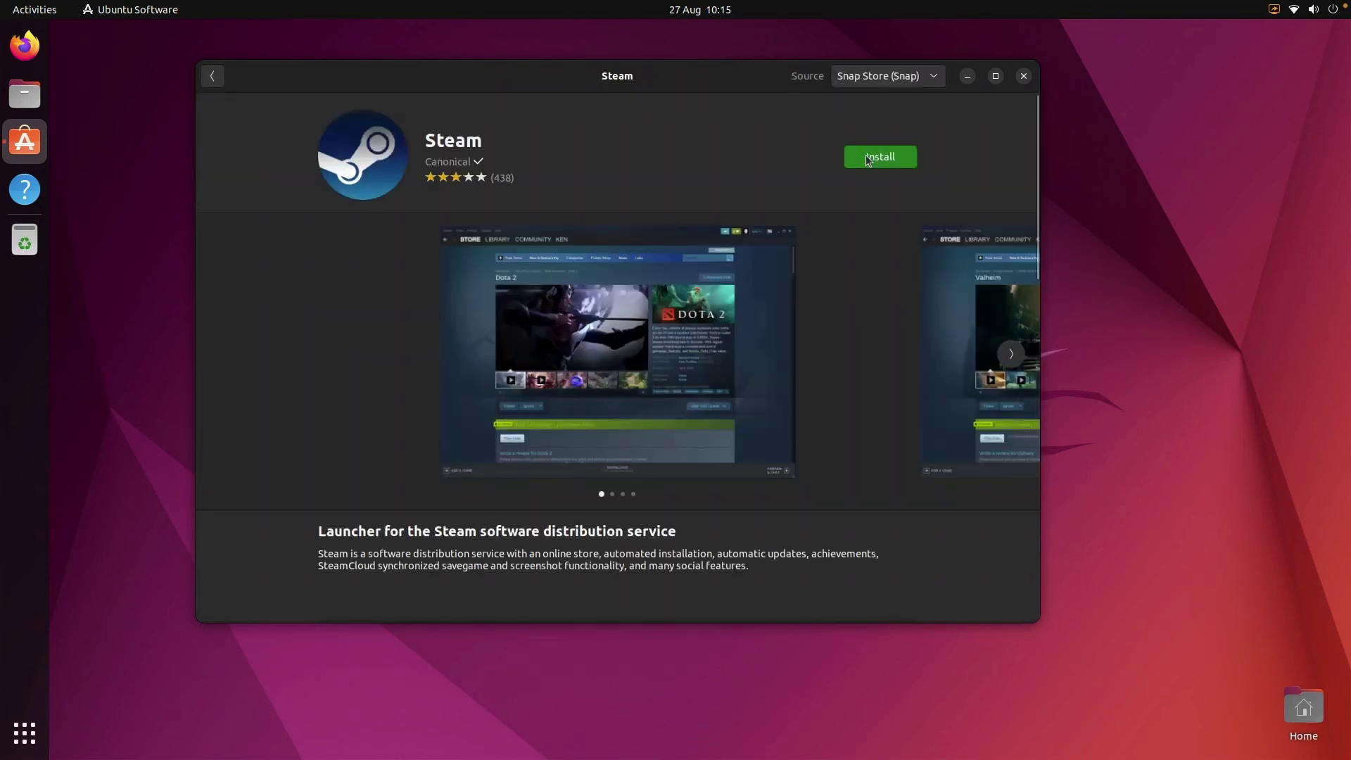
Install Steam, authorising with the account password, and close Ubuntu Software afterwards
click(871, 161)
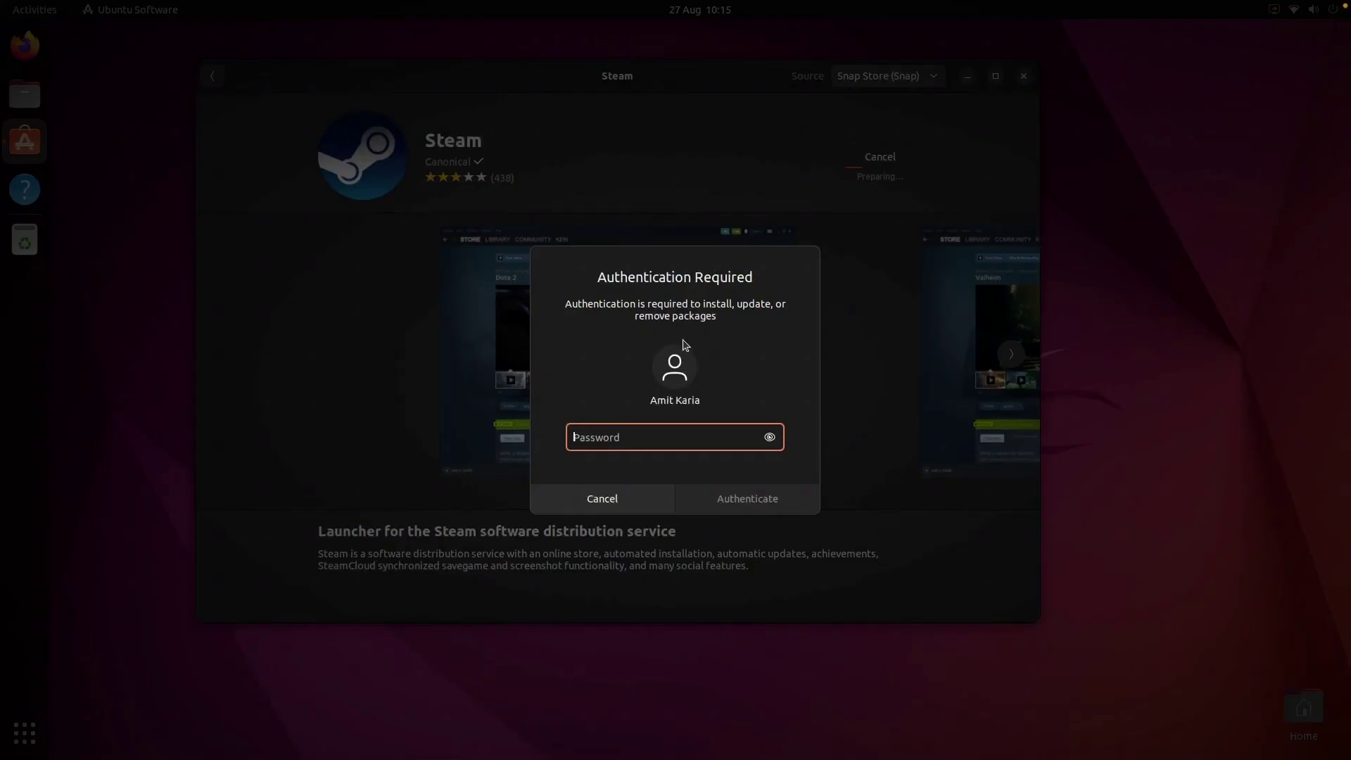
text(**********)
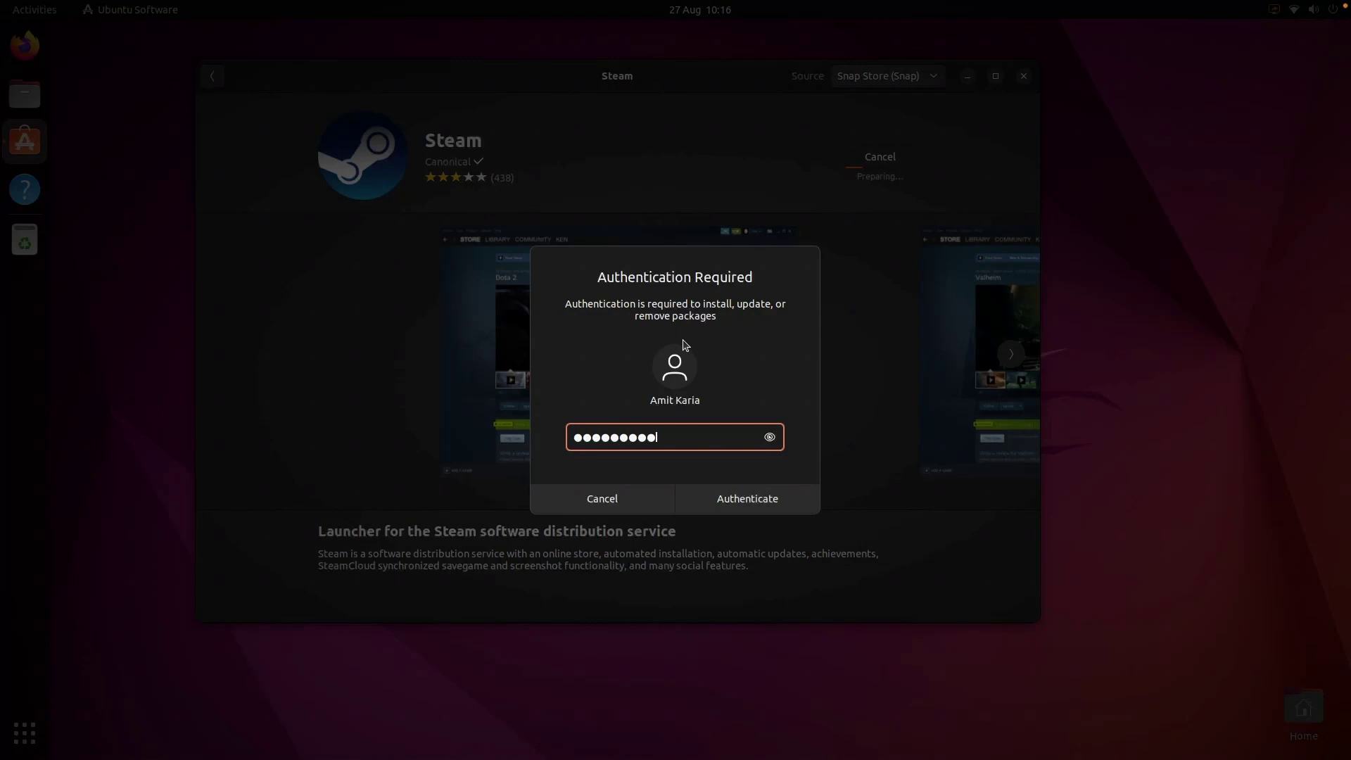
text(*)
key(Return)
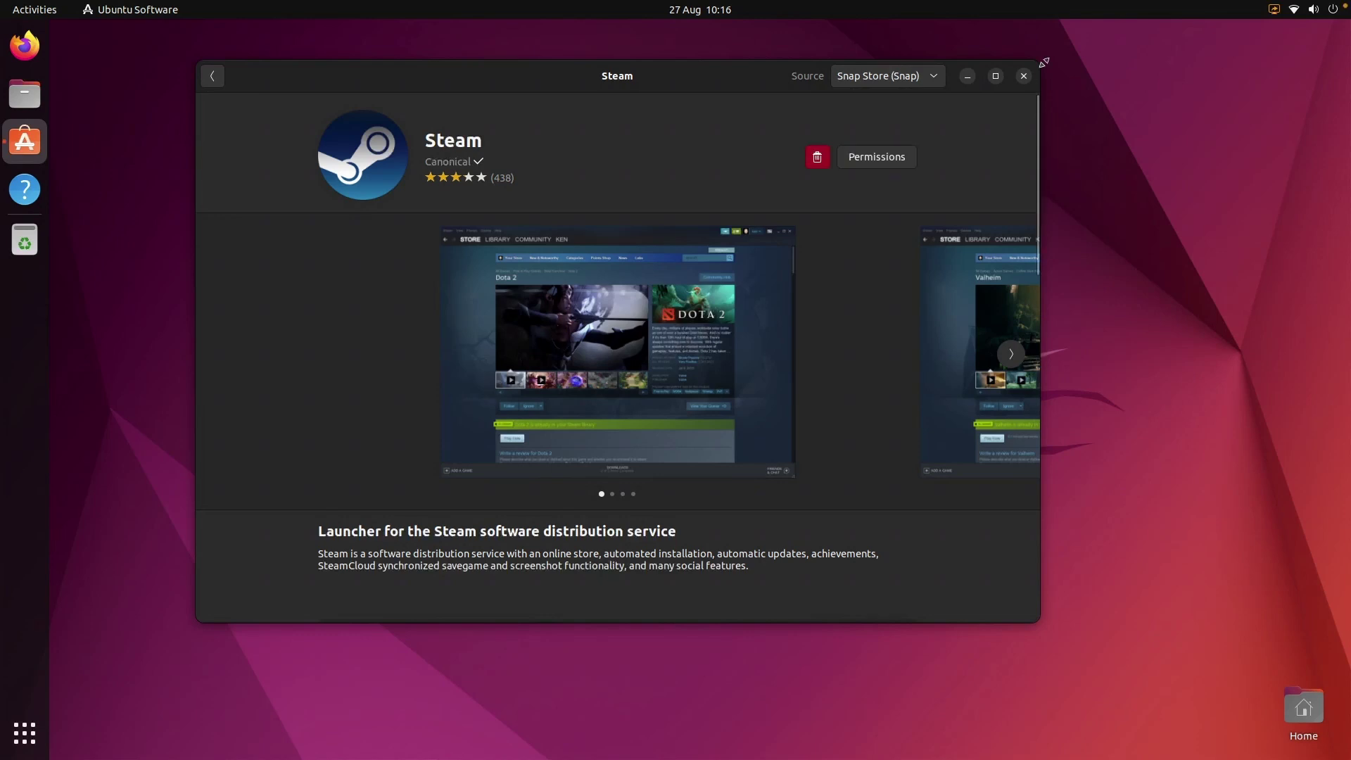
click(1023, 76)
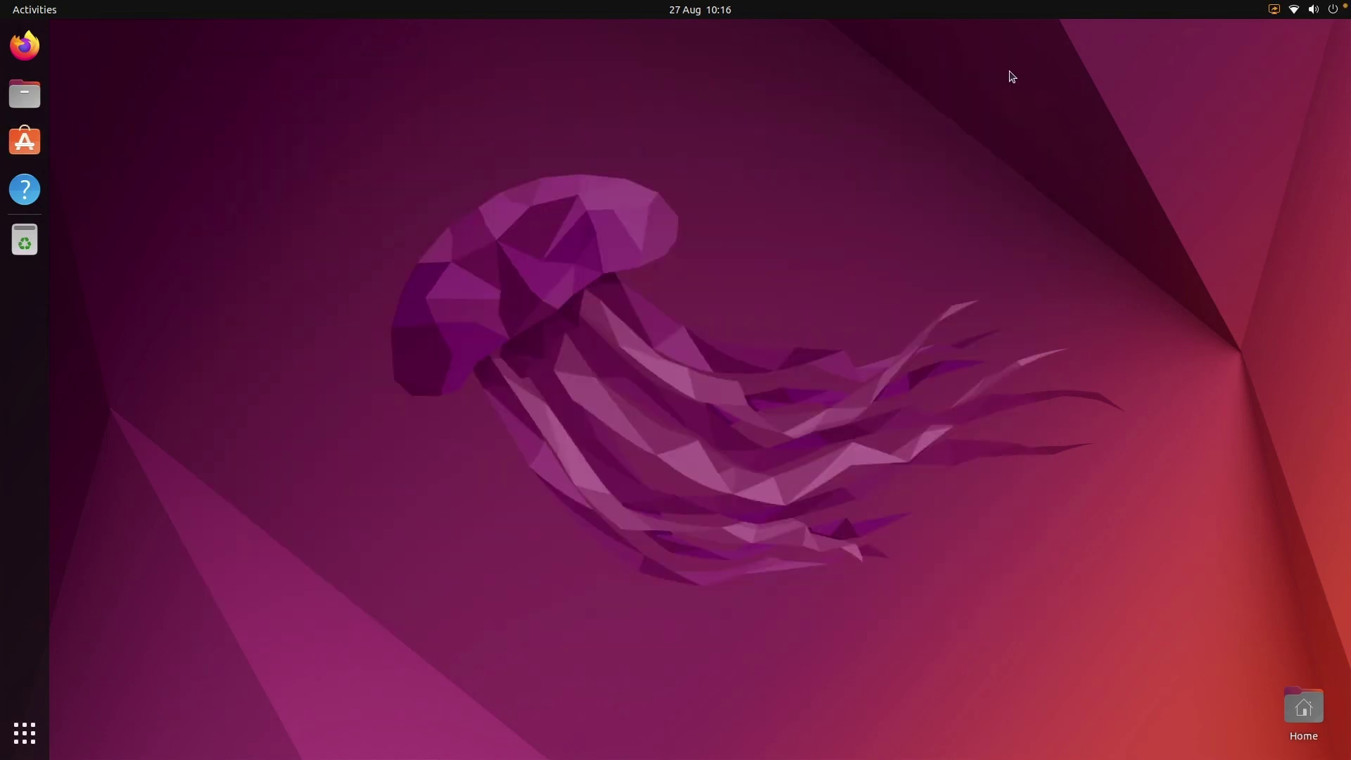
click(27, 734)
click(768, 473)
Launch Steam from the Show Applications grid and sign in to reach the store page
click(24, 732)
click(762, 459)
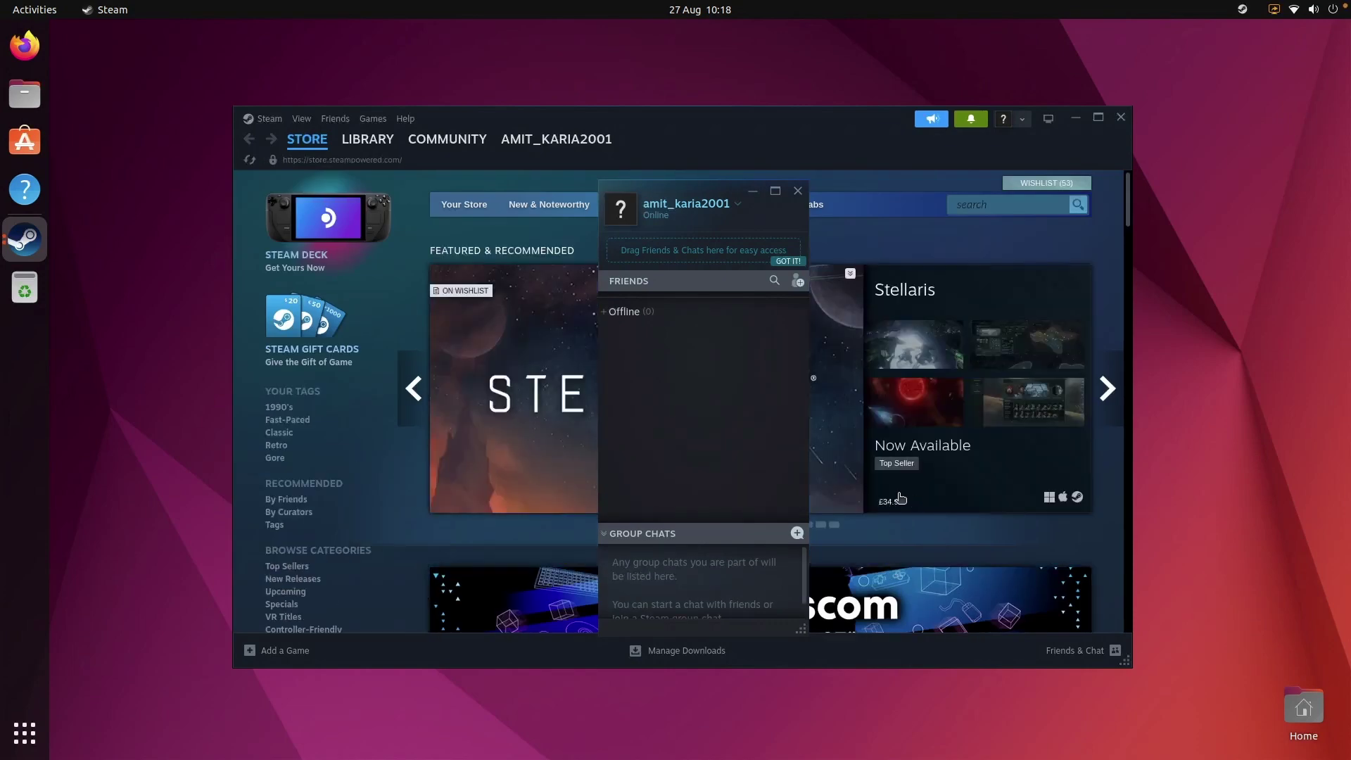
Close Friends & Chat, move the Steam window top-left and enlarge it to nearly fill the screen
click(799, 190)
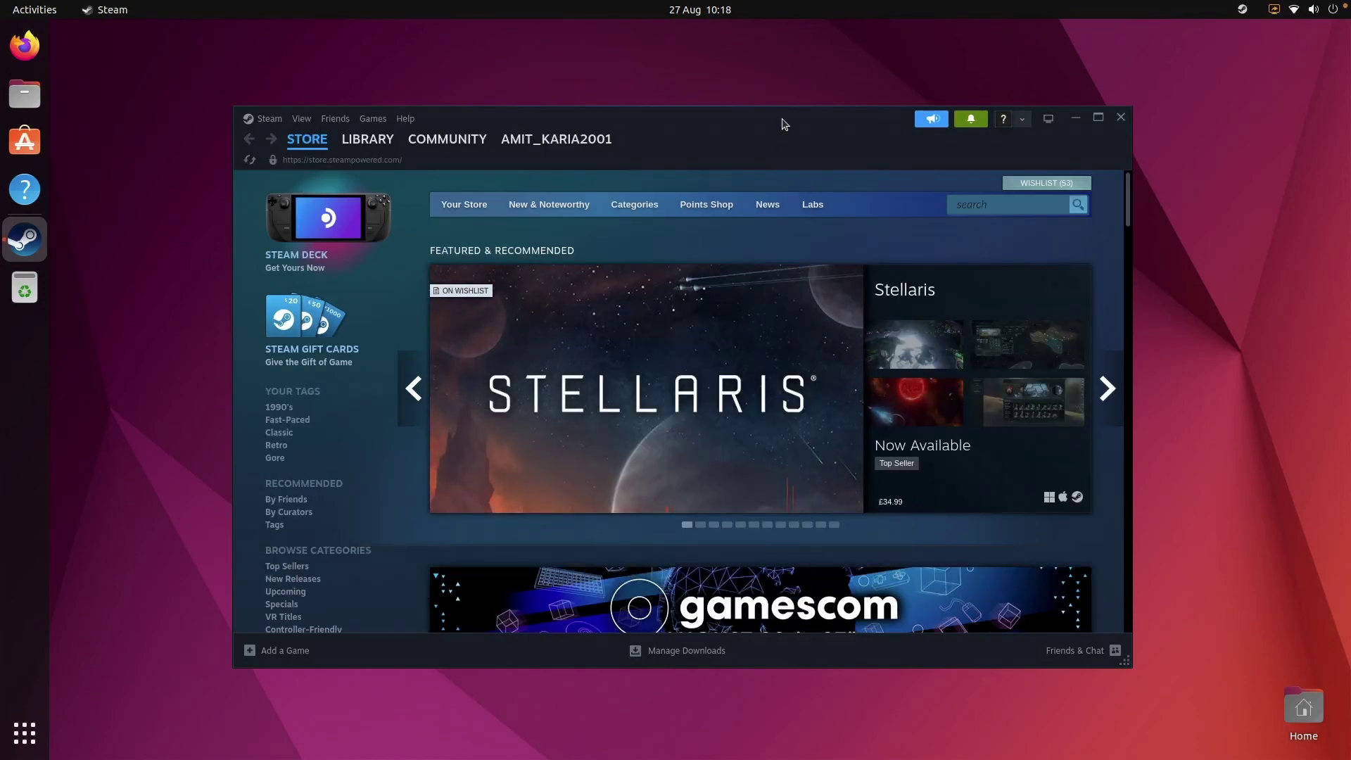
drag(779, 124, 593, 38)
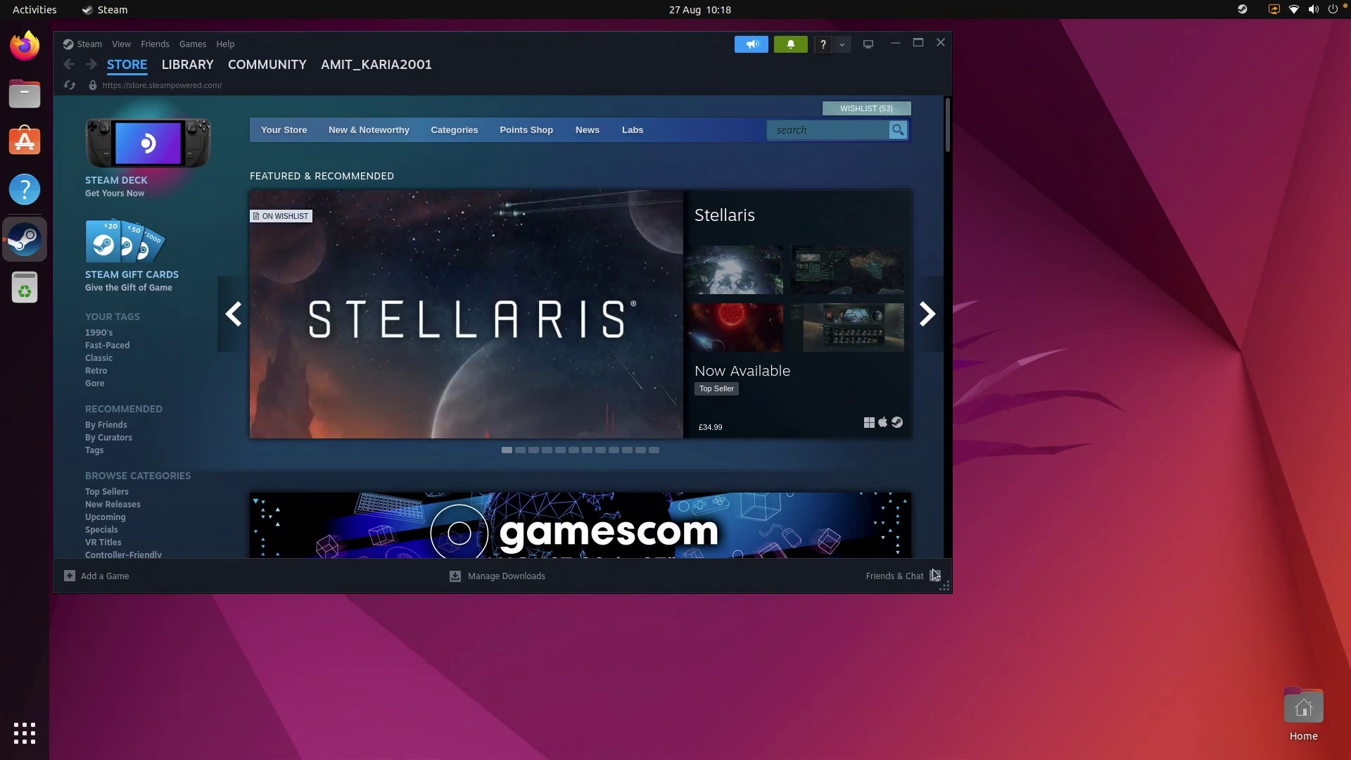
drag(951, 593, 1131, 684)
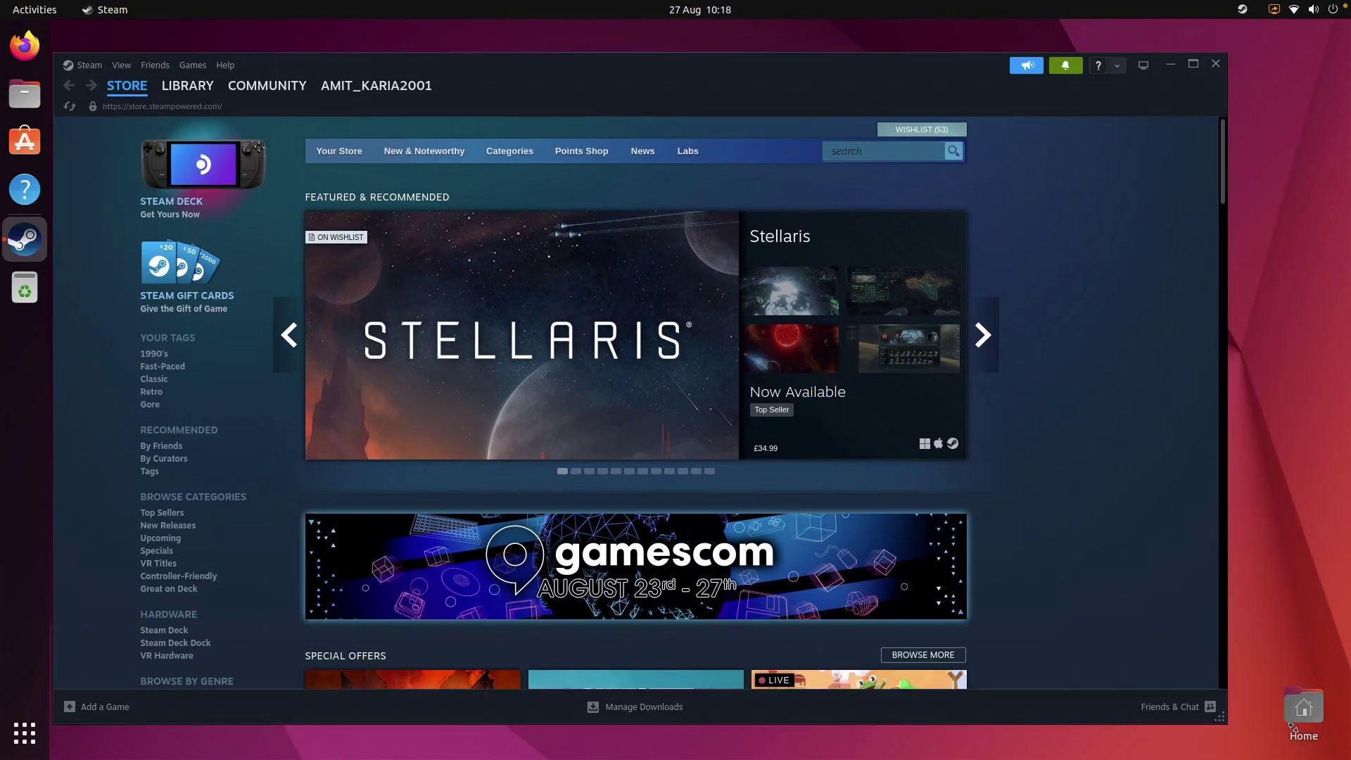
drag(1293, 720, 1318, 735)
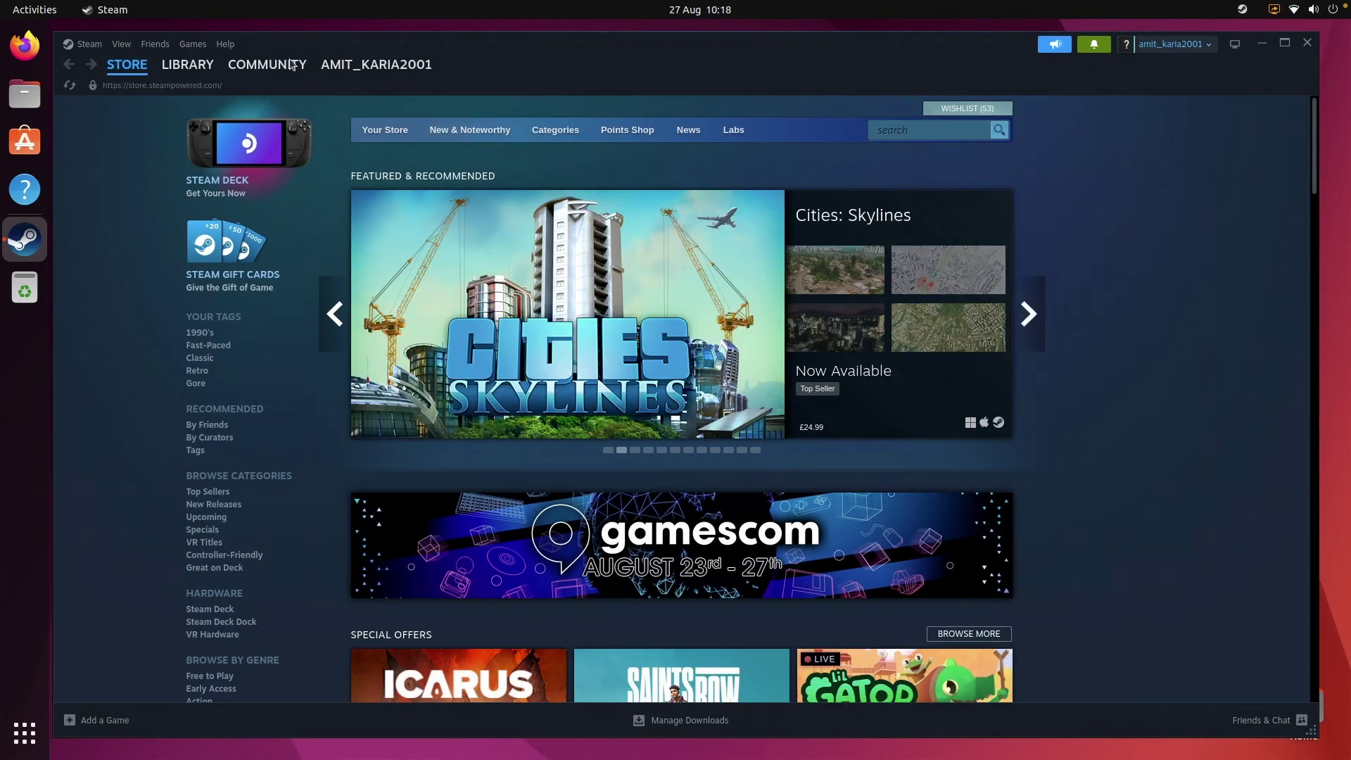
click(92, 45)
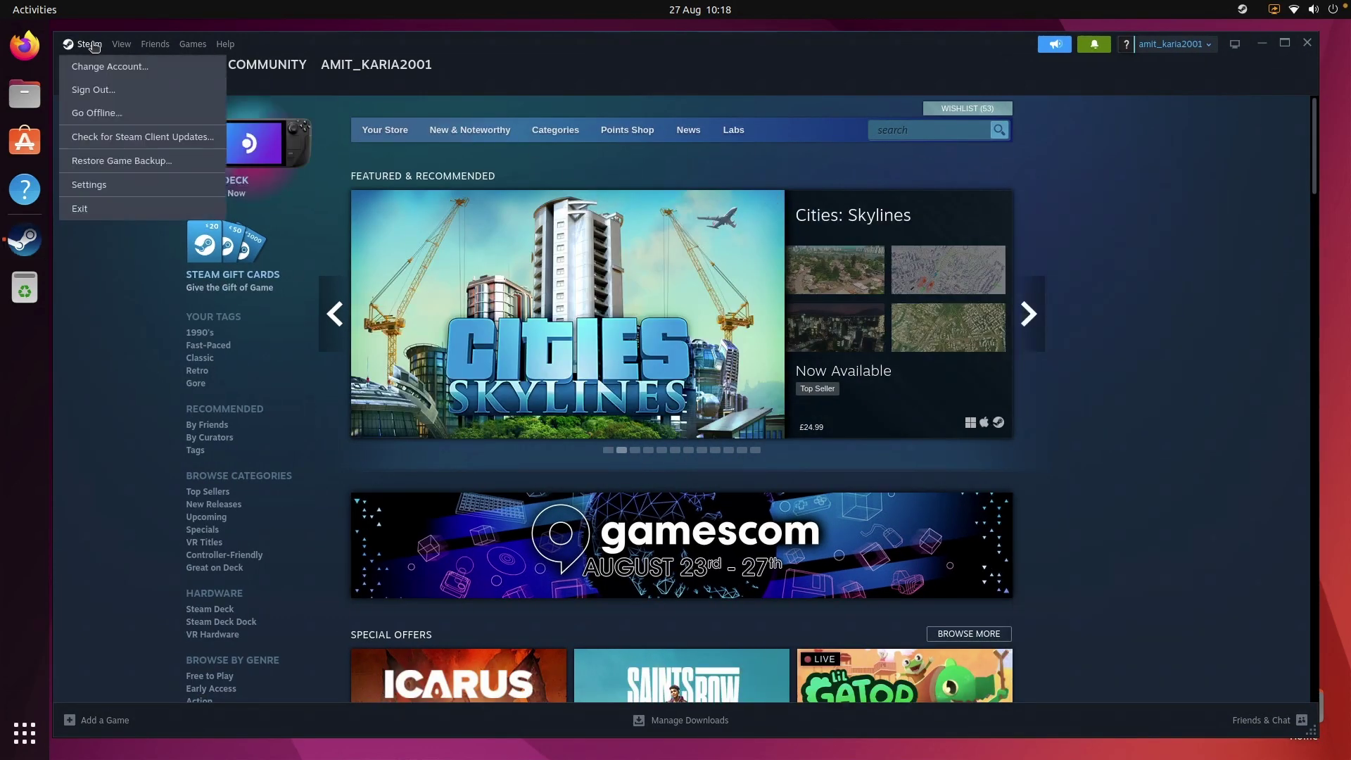
click(125, 184)
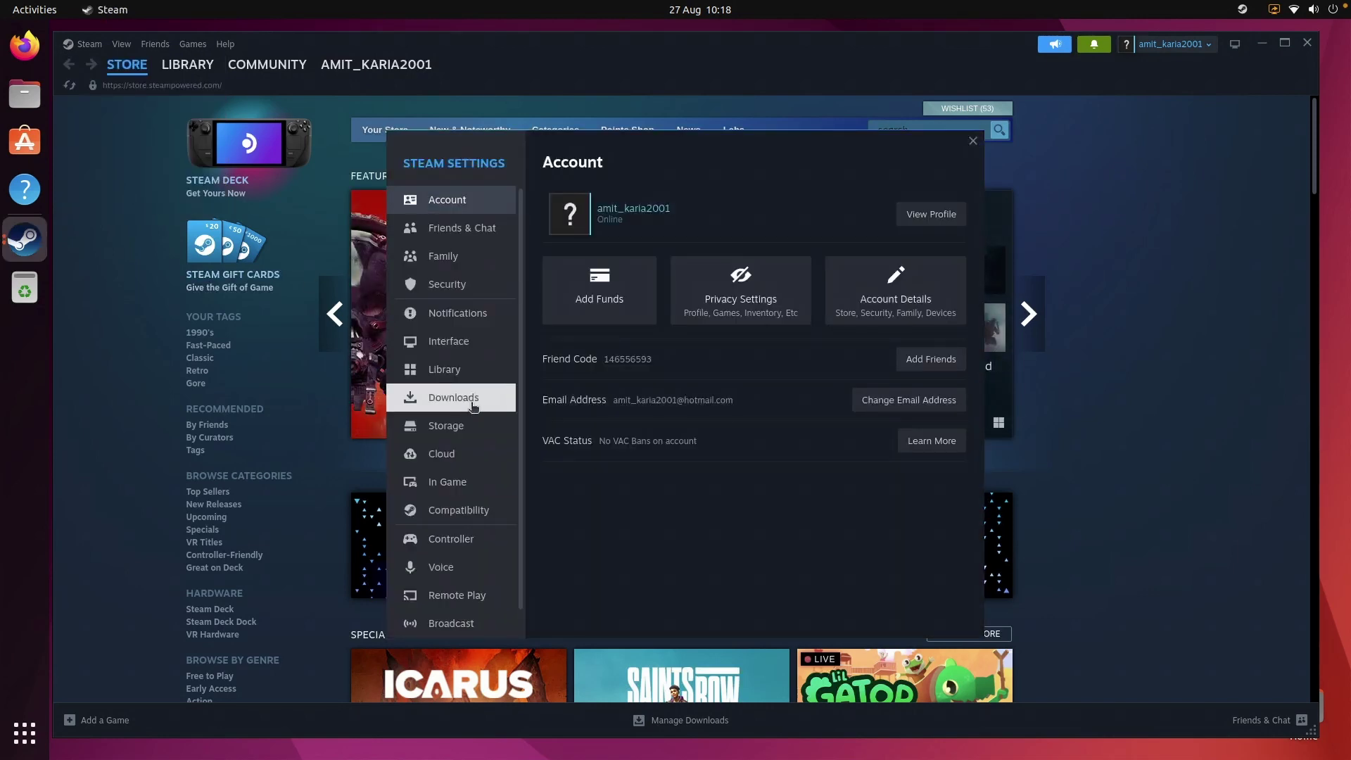
scroll(472, 408, down, 1)
click(472, 487)
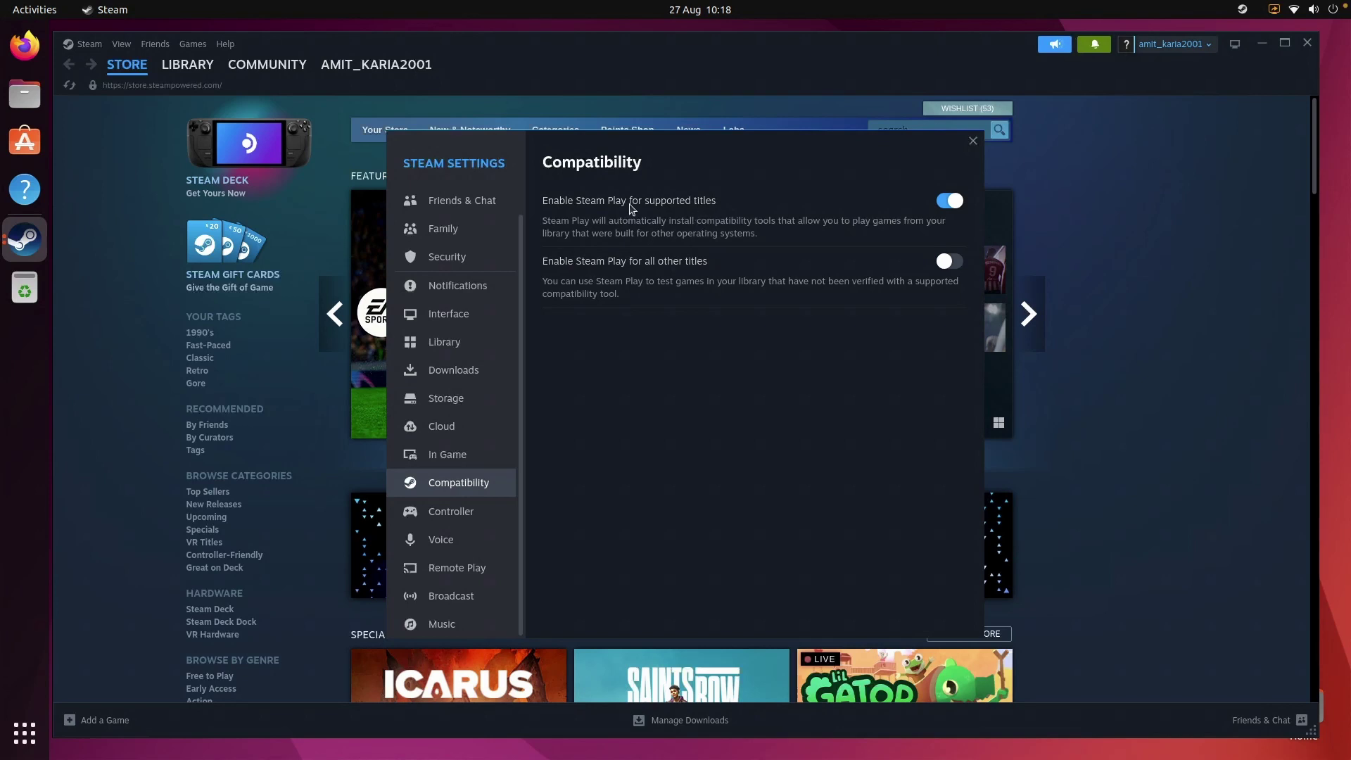
click(972, 141)
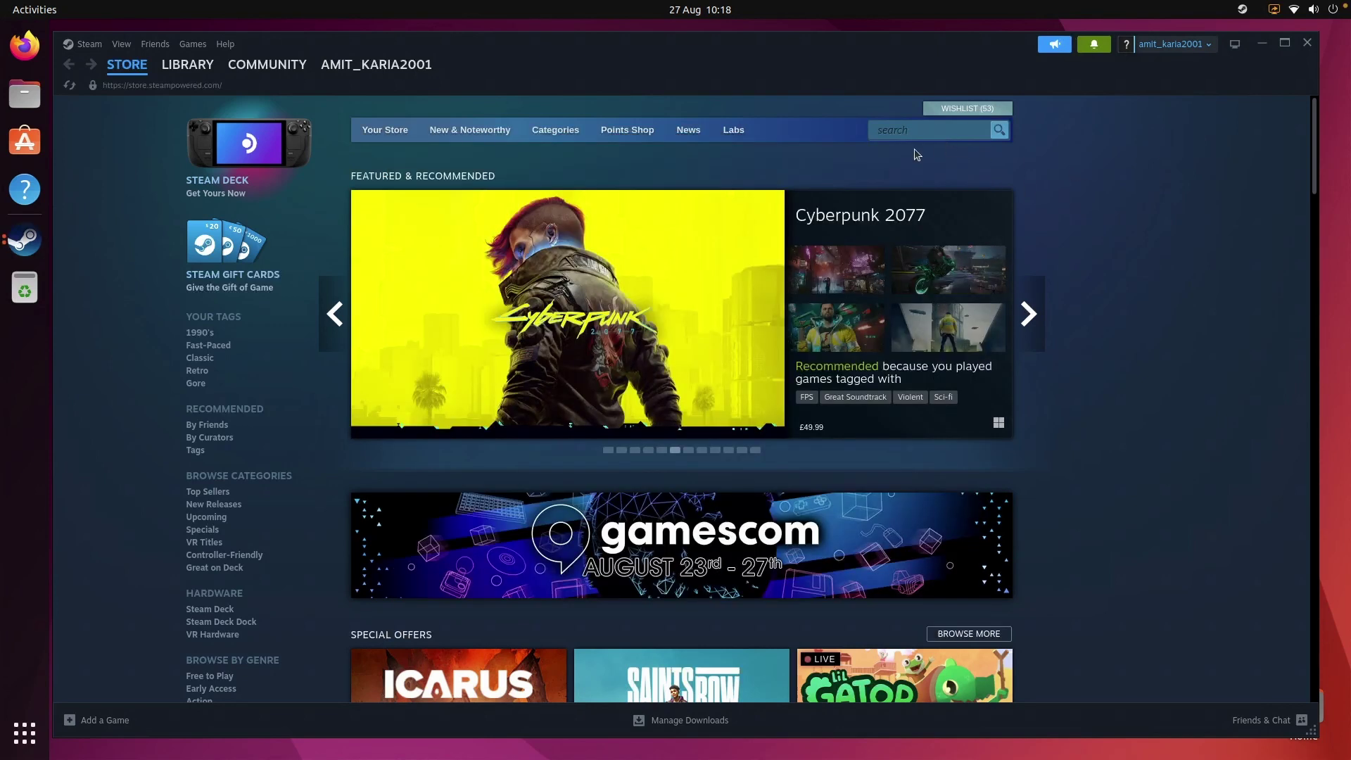
From the Library, start installing Ex-Zodiac and confirm the download
click(199, 68)
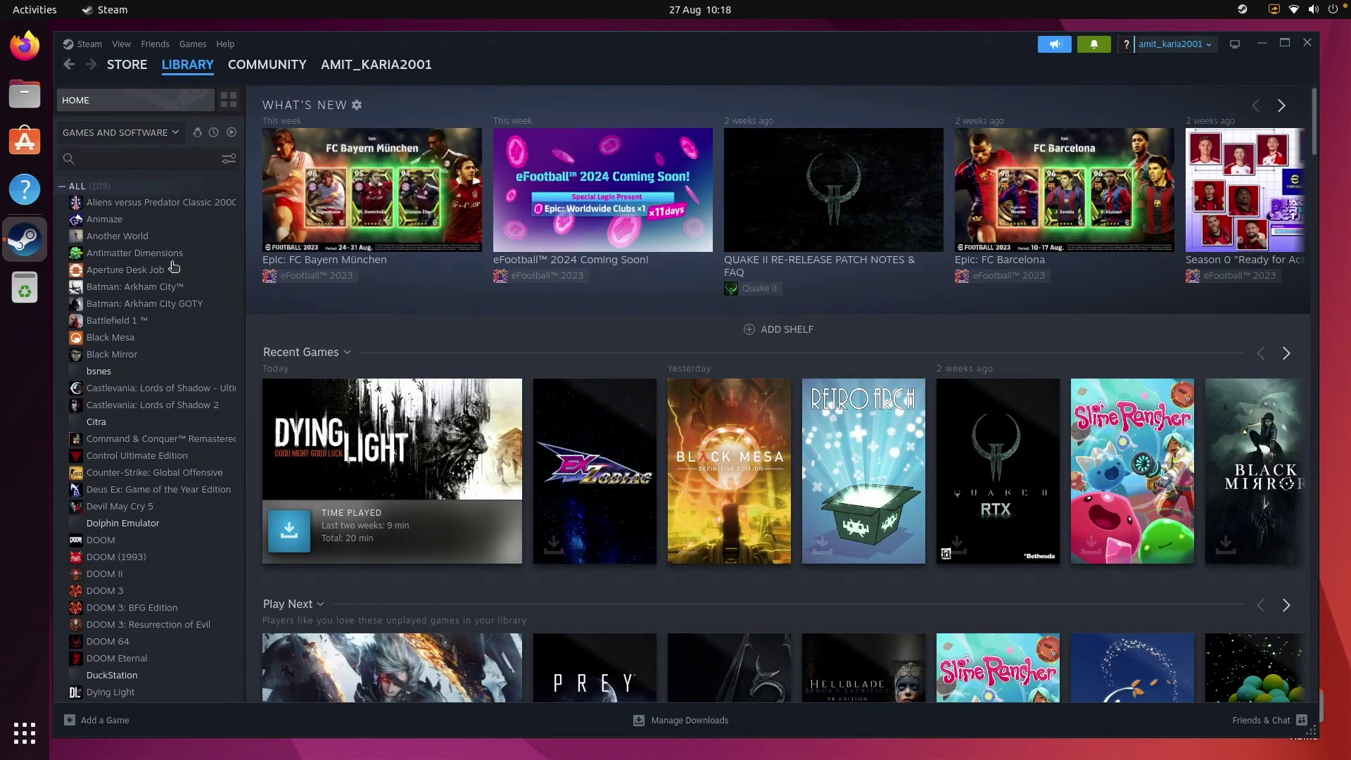
click(598, 467)
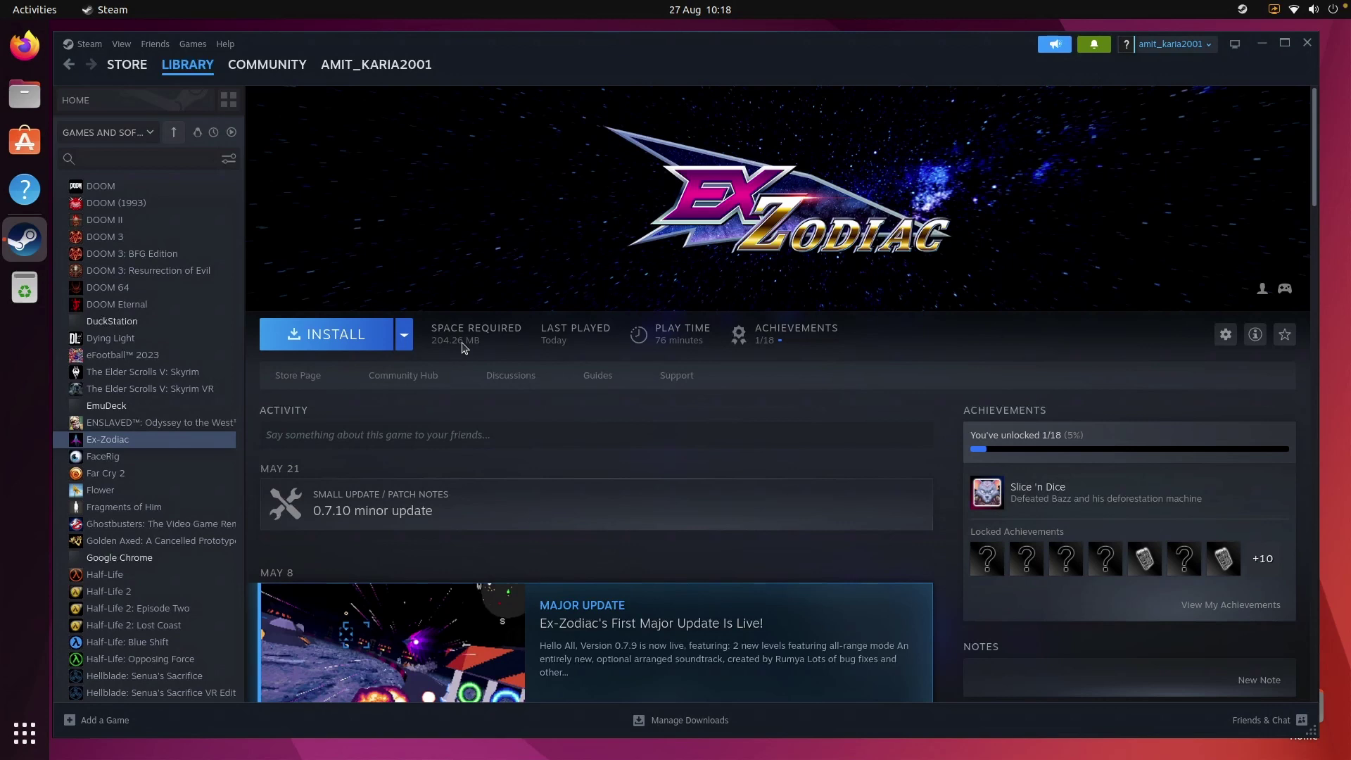
click(331, 337)
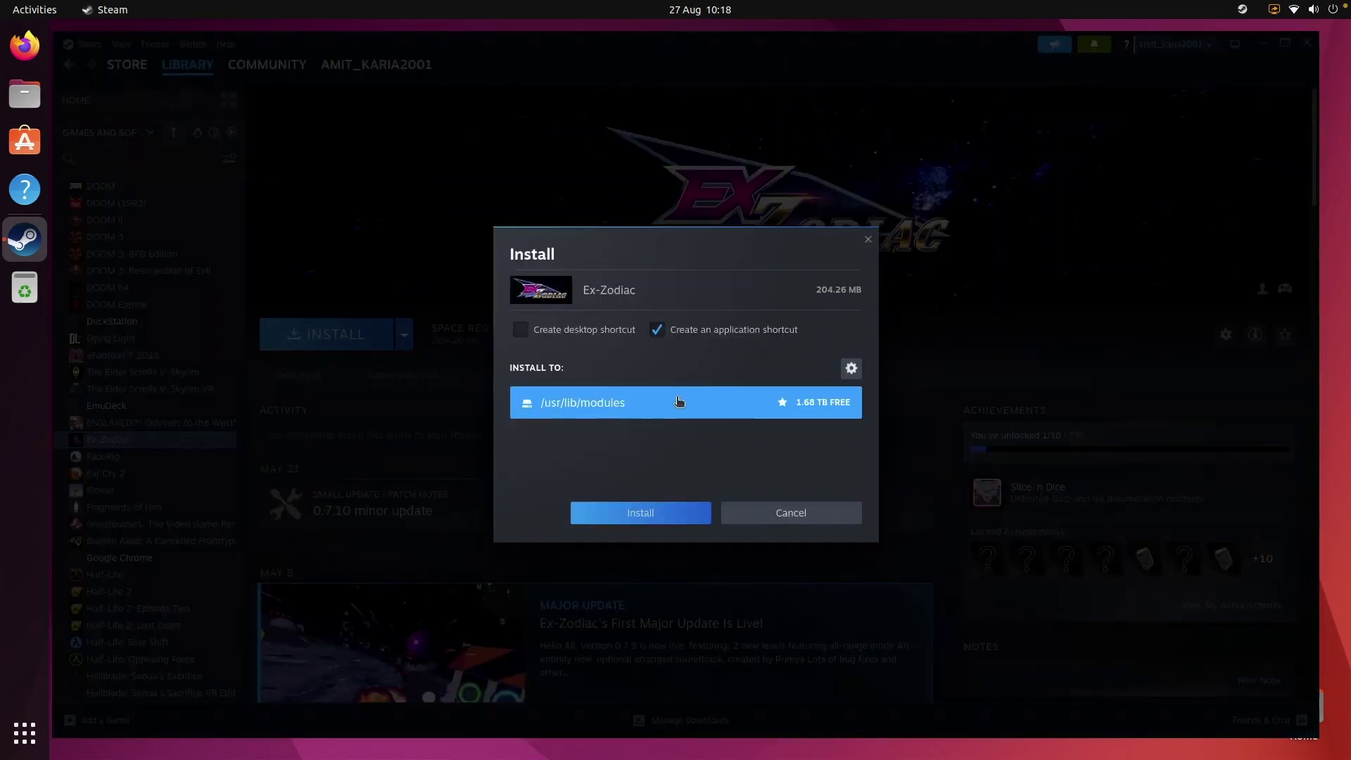
click(603, 512)
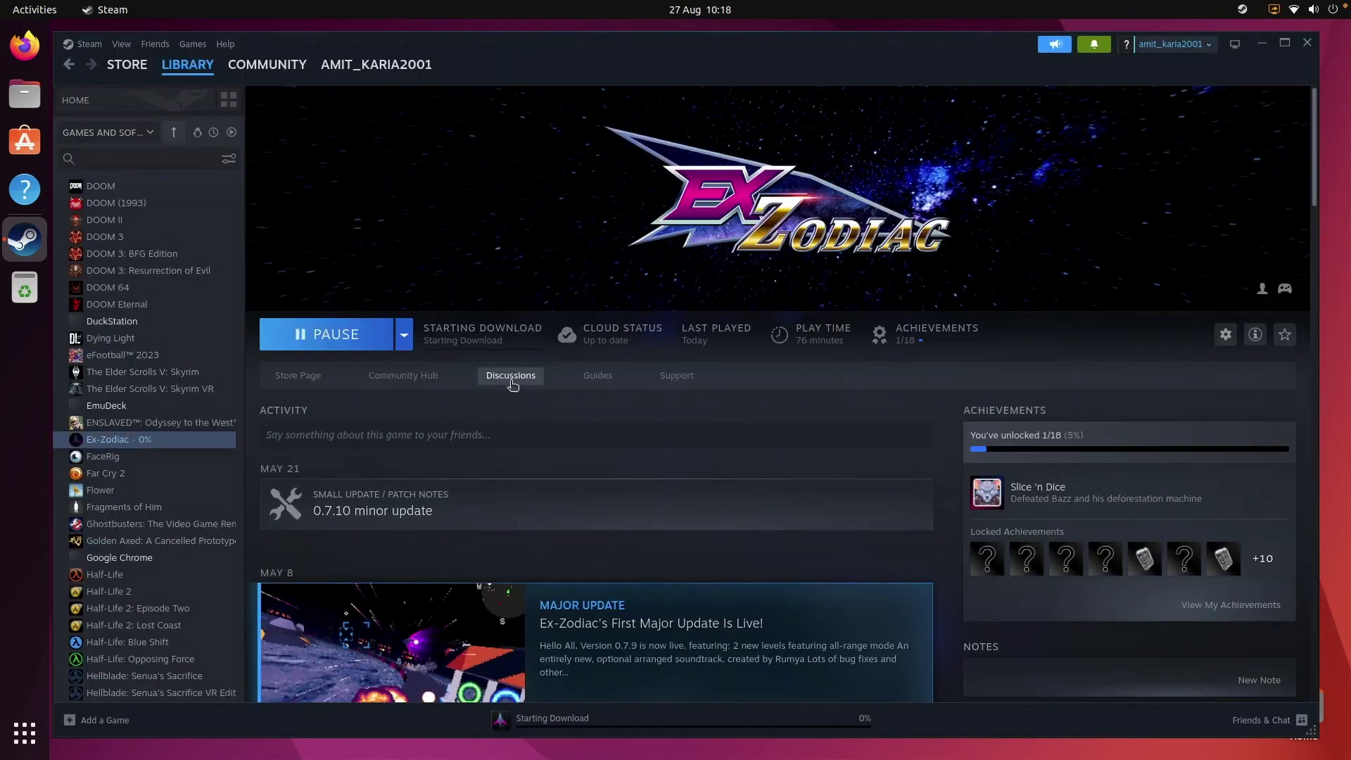
Watch Ex-Zodiac's download progress on the Downloads page until it completes
click(488, 341)
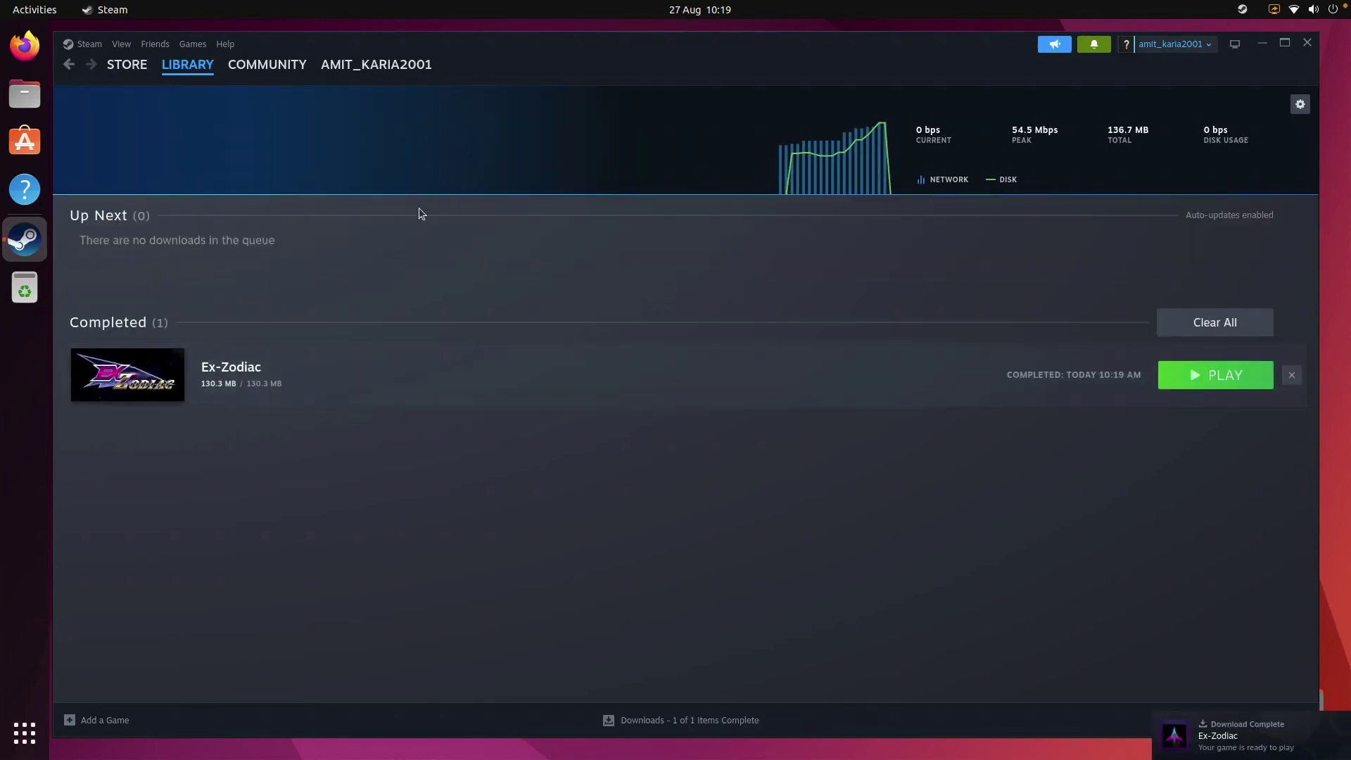
Play Ex-Zodiac and continue past the 'No controller detected' notice
click(1224, 380)
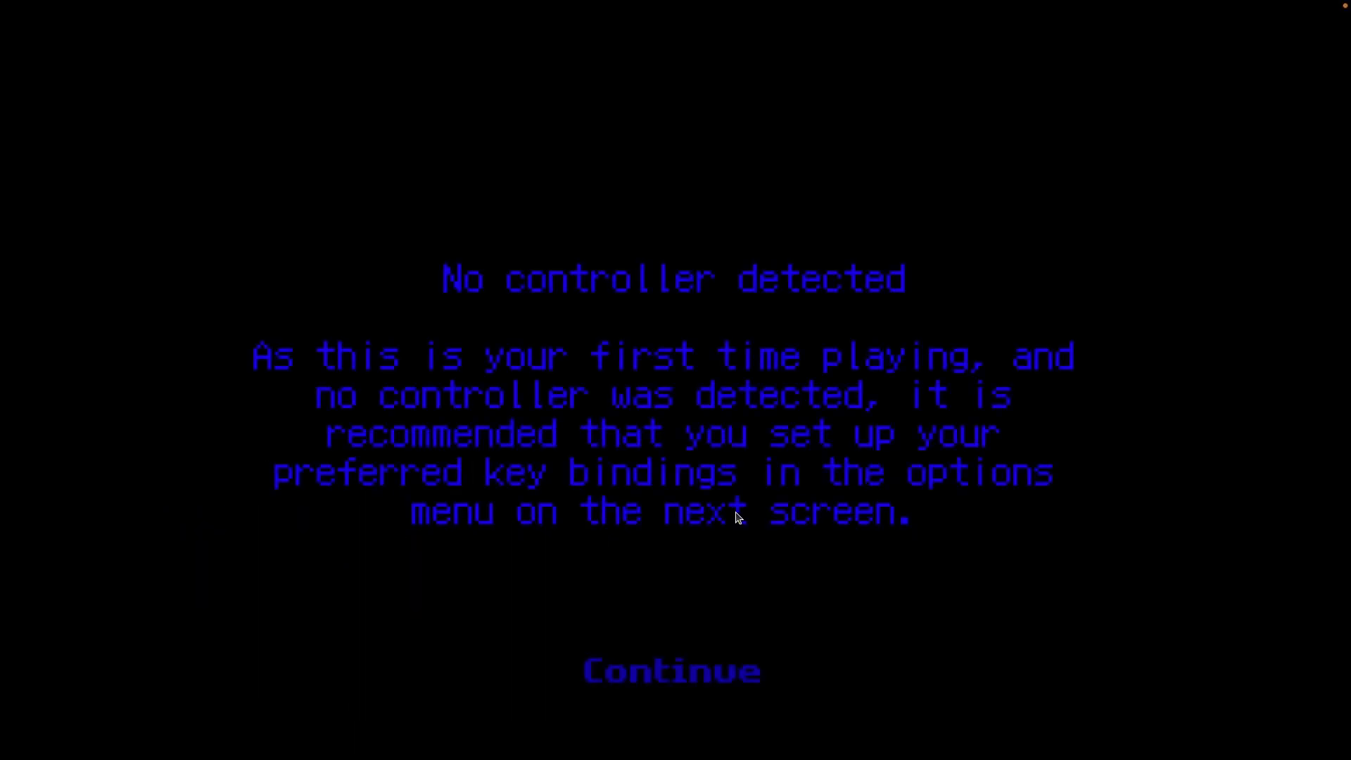
key(Return)
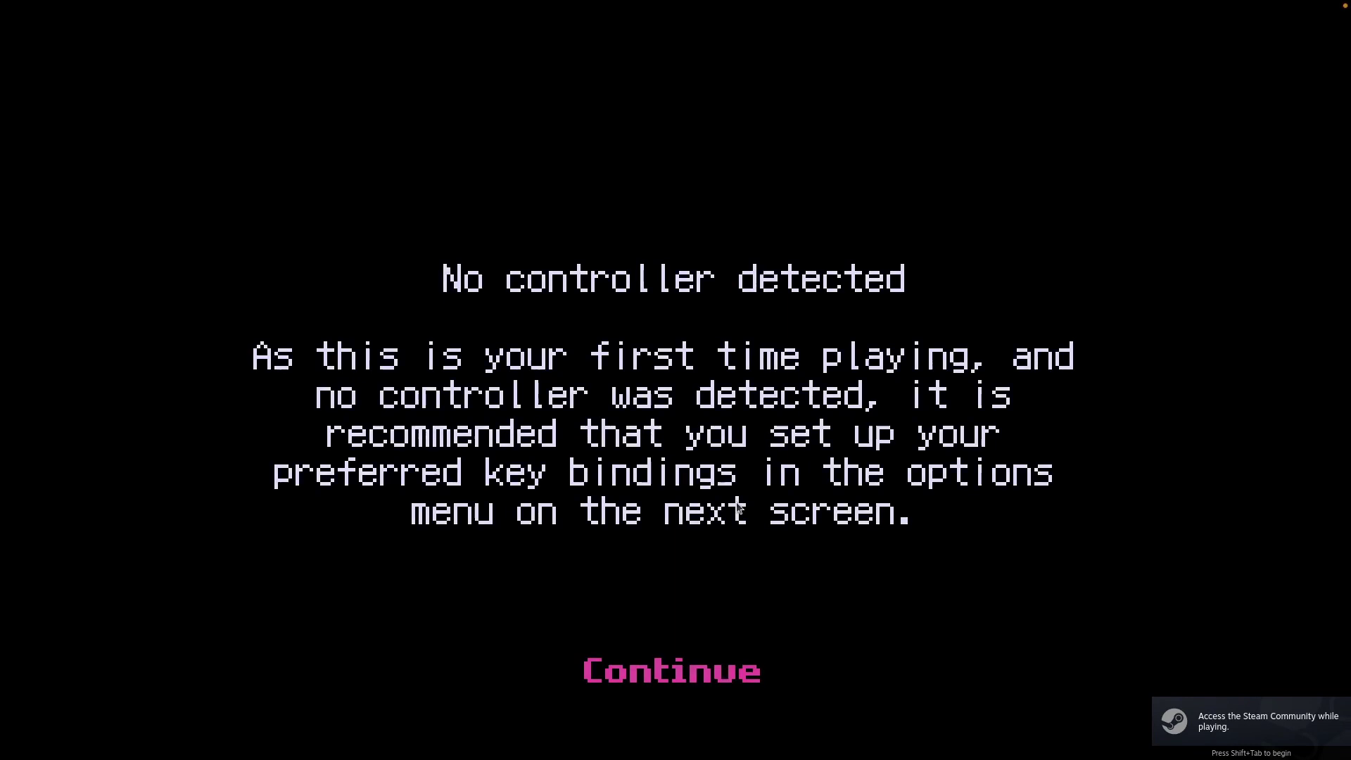